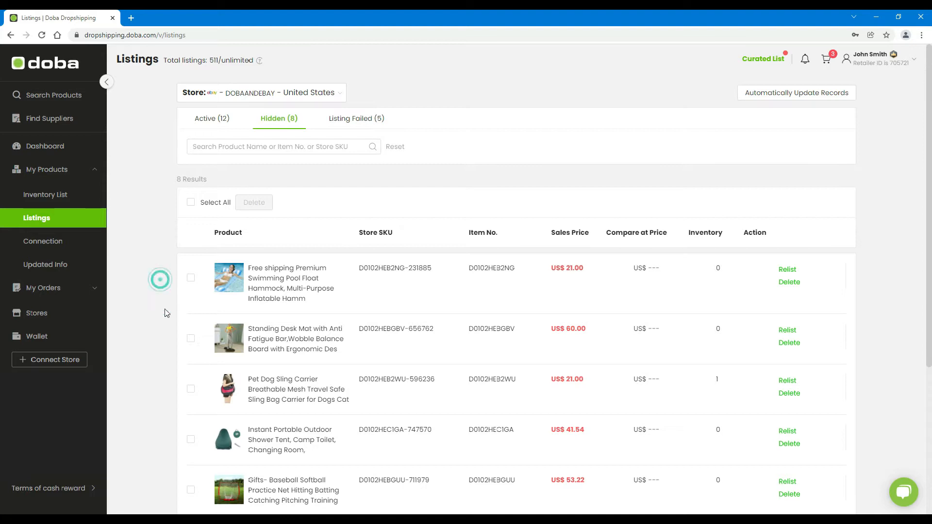
- Display the active listings and examine the first one's product, SKU, item number, prices, inventory and action details
{"action": "left_click", "coordinate": [163, 392]}
{"action": "left_click", "coordinate": [214, 118]}
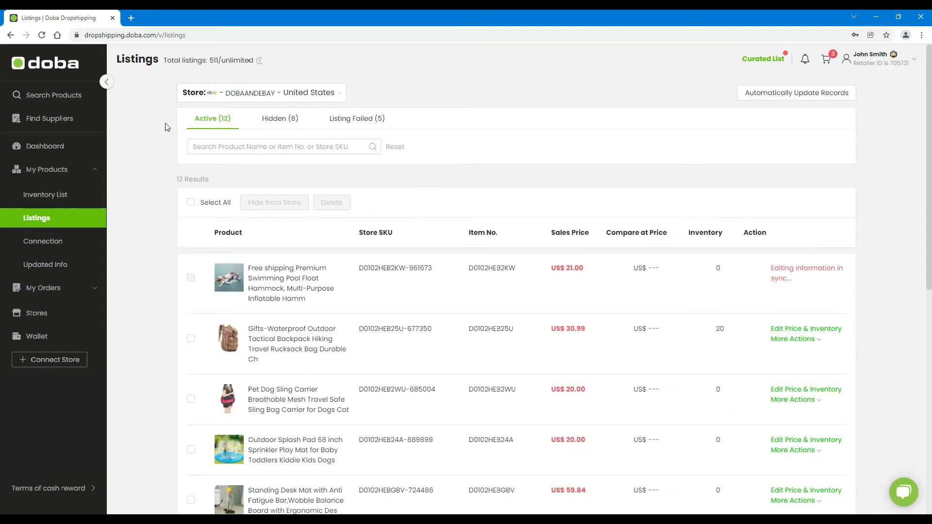
{"action": "left_click", "coordinate": [286, 305]}
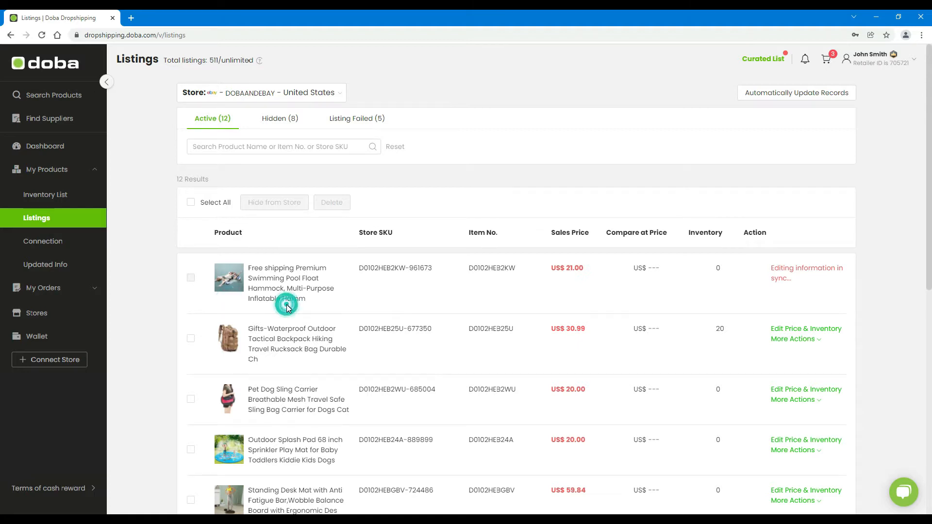
{"action": "left_click", "coordinate": [411, 285]}
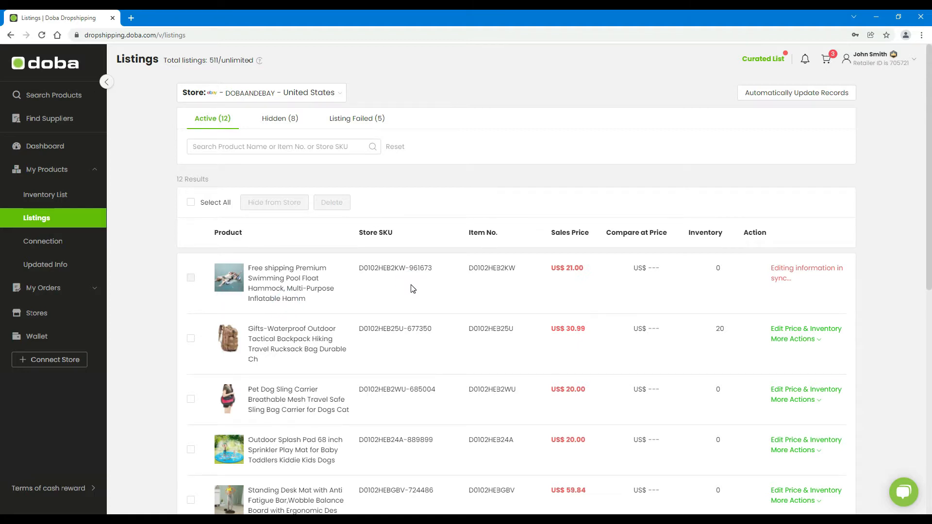
{"action": "left_click", "coordinate": [498, 283]}
{"action": "left_click", "coordinate": [576, 285]}
{"action": "left_click", "coordinate": [652, 283]}
{"action": "left_click", "coordinate": [709, 277]}
{"action": "left_click", "coordinate": [817, 280]}
- Set the sales price of the active Pet Dog Sling Carrier listing to US$ 19.99 and save the change
{"action": "left_click", "coordinate": [825, 390]}
{"action": "left_click_drag", "start_coordinate": [589, 323], "coordinate": [544, 328]}
{"action": "type", "text": "19.99"}
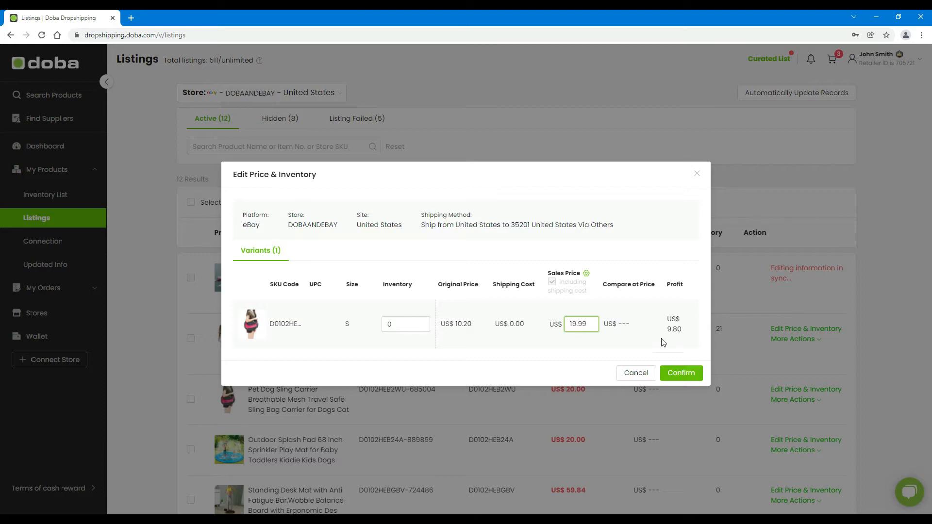
{"action": "left_click", "coordinate": [675, 372]}
- Set the waterproof tactical backpack listing's inventory to 15, save it, and dismiss the edit notice
{"action": "left_click", "coordinate": [827, 330]}
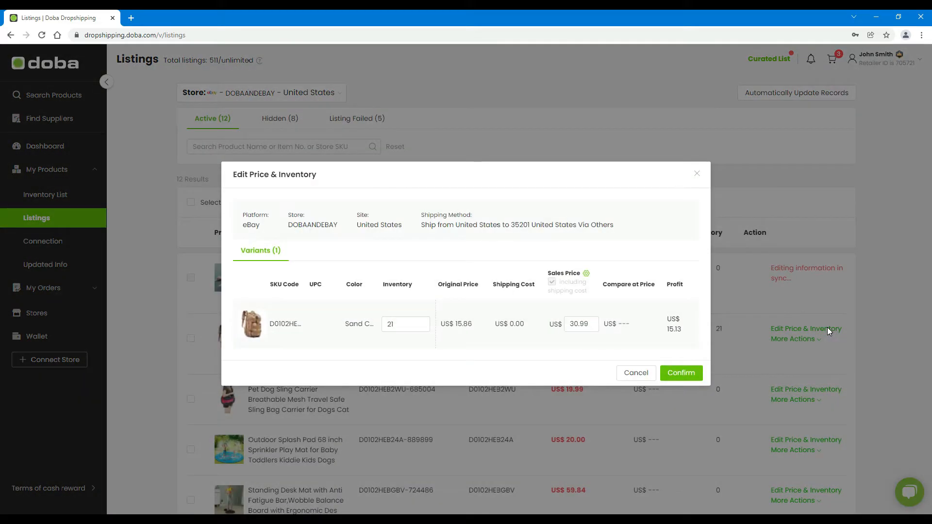
{"action": "left_click", "coordinate": [400, 327]}
{"action": "left_click_drag", "start_coordinate": [400, 326], "coordinate": [371, 324]}
{"action": "key", "text": "BackSpace"}
{"action": "type", "text": "15"}
{"action": "left_click", "coordinate": [679, 373]}
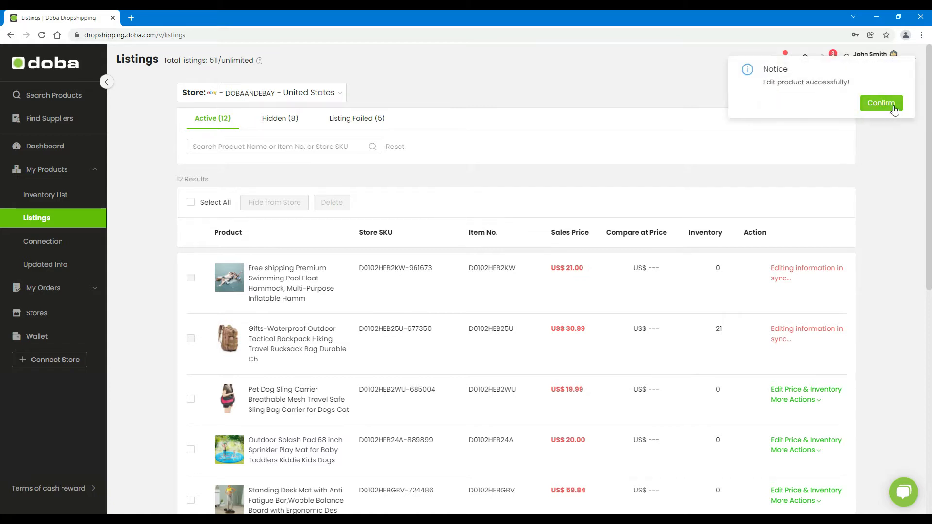
{"action": "left_click", "coordinate": [894, 106]}
{"action": "left_click", "coordinate": [720, 339]}
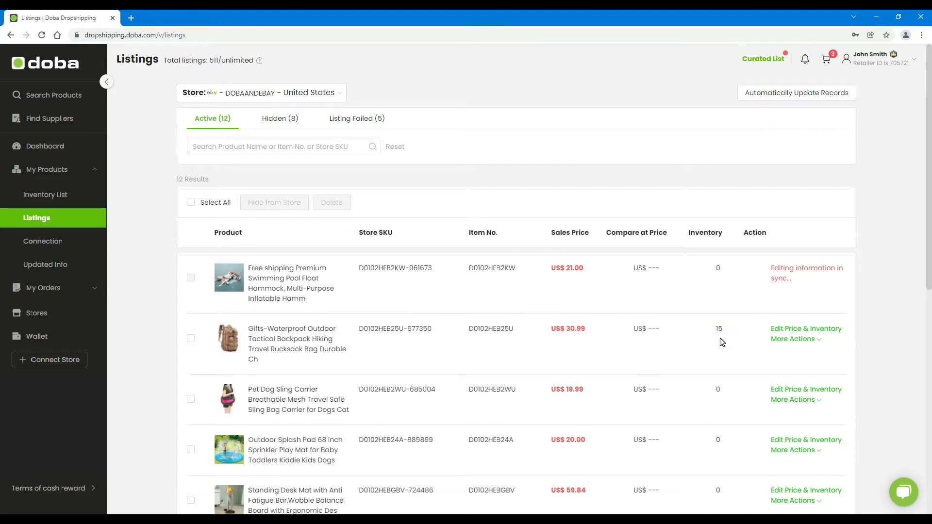
- View the additional actions available for the waterproof tactical backpack listing
{"action": "left_click", "coordinate": [807, 284]}
{"action": "left_click", "coordinate": [818, 339]}
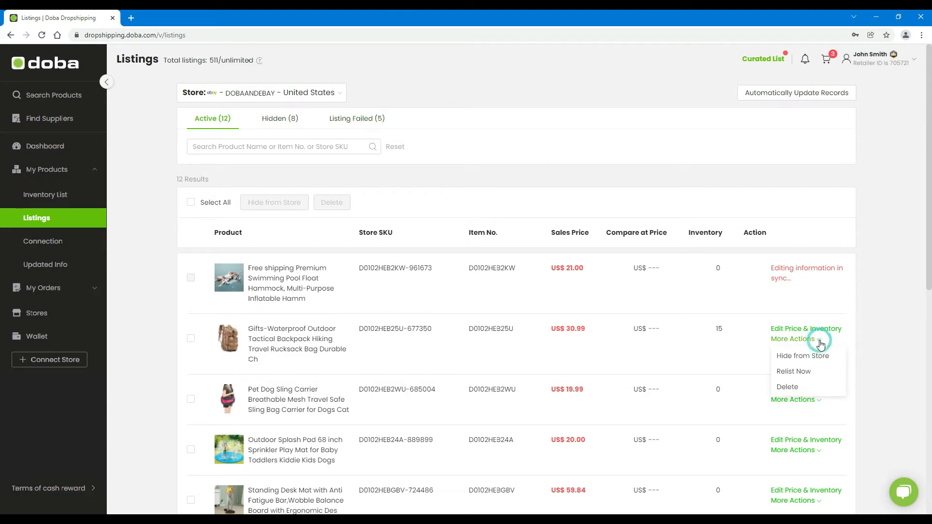
{"action": "left_click", "coordinate": [878, 337]}
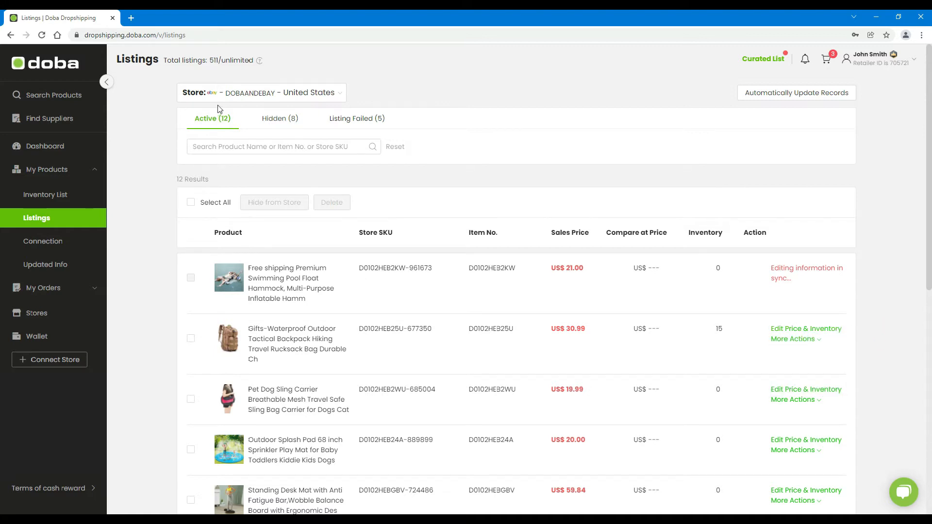
{"action": "left_click", "coordinate": [818, 400]}
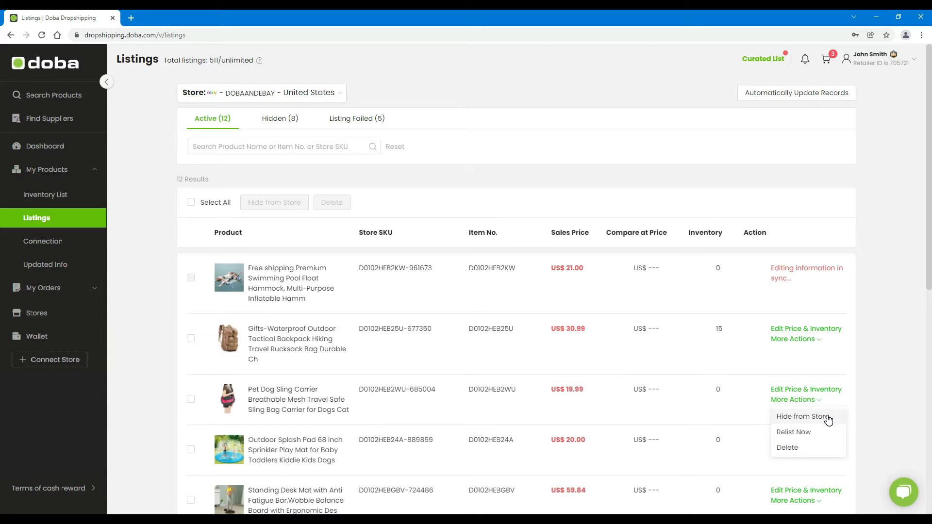
{"action": "left_click", "coordinate": [819, 432]}
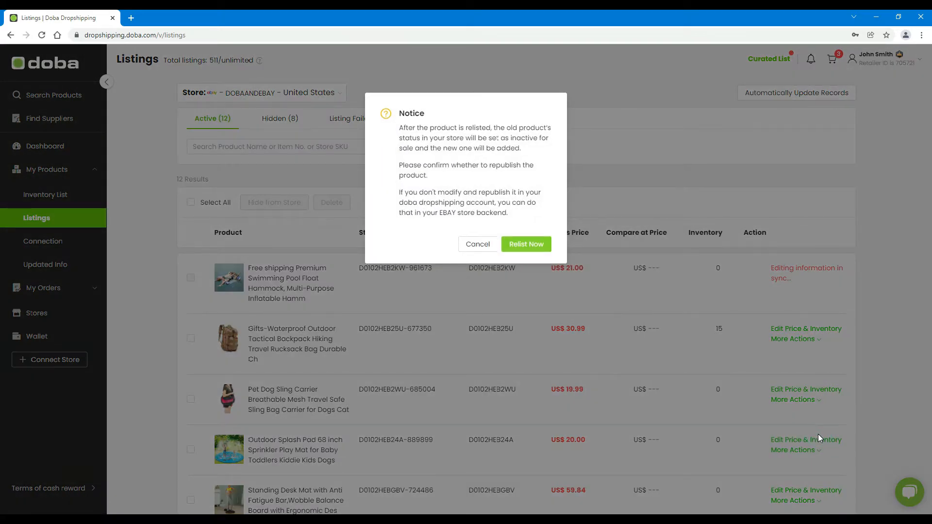
{"action": "left_click", "coordinate": [817, 433]}
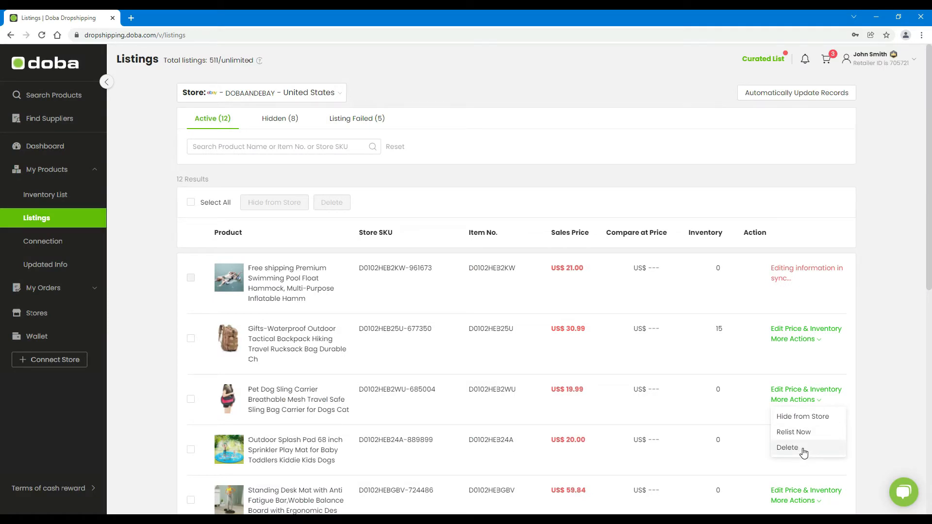
- Start relisting the active Pet Dog Sling Carrier listing and agree to republish it
{"action": "left_click", "coordinate": [819, 404]}
{"action": "left_click", "coordinate": [820, 404]}
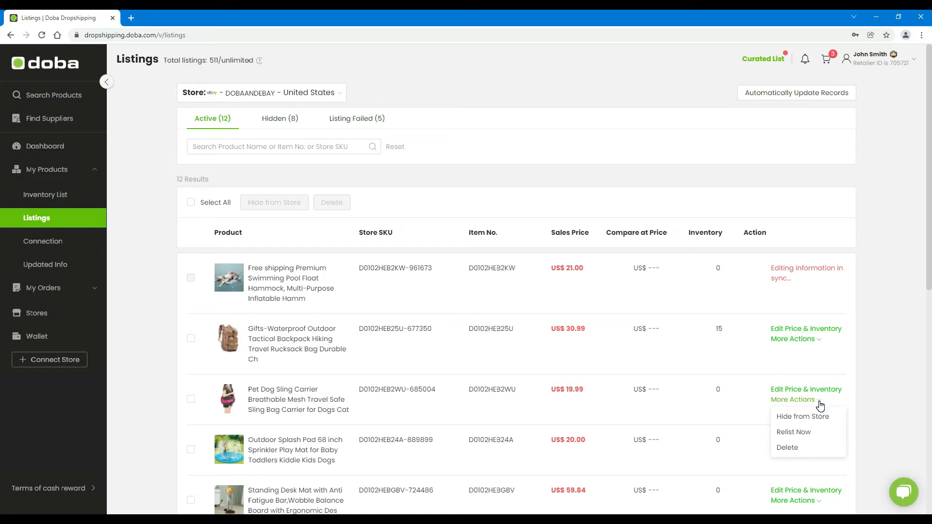
{"action": "left_click", "coordinate": [814, 432]}
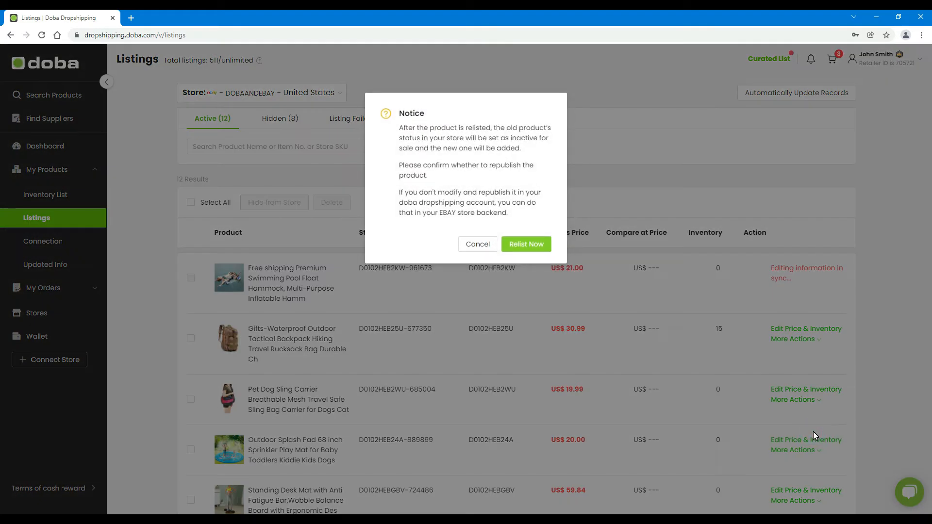
{"action": "left_click", "coordinate": [432, 114]}
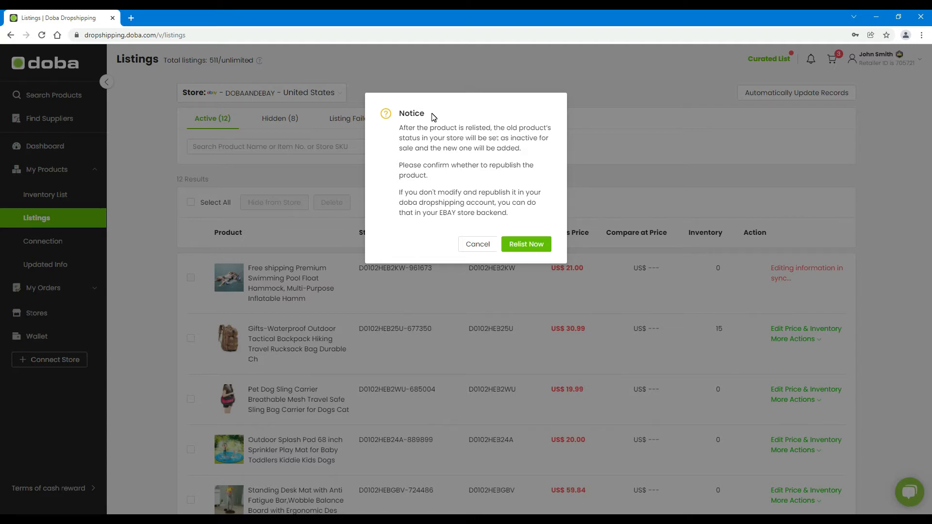
{"action": "left_click", "coordinate": [529, 249]}
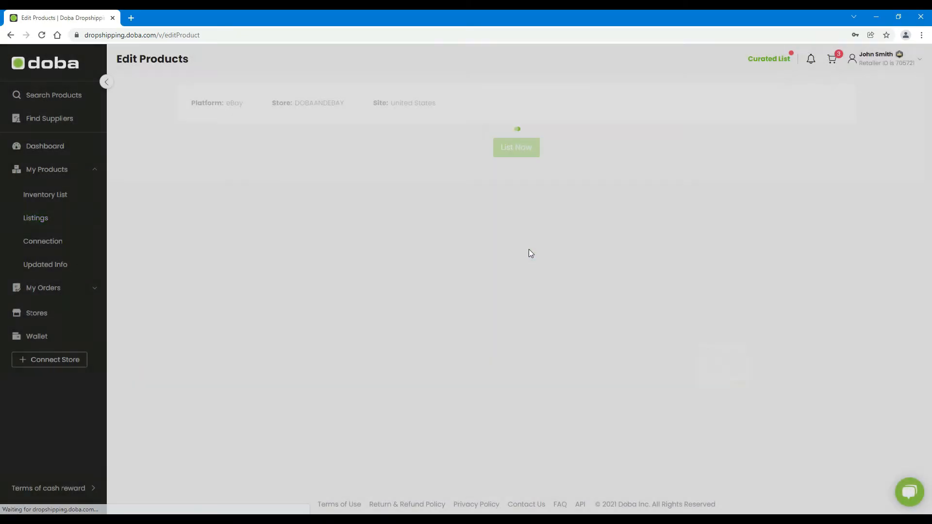
- Set the sling carrier's weight to 1.01 kg and its size S variant's inventory to 10
{"action": "left_click_drag", "start_coordinate": [593, 336], "coordinate": [534, 336]}
{"action": "type", "text": "1.01"}
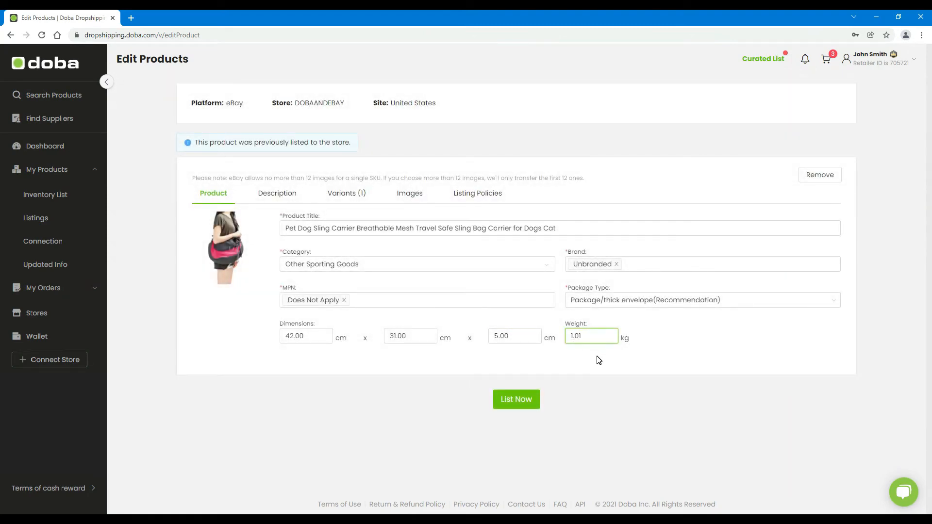
{"action": "left_click", "coordinate": [275, 194]}
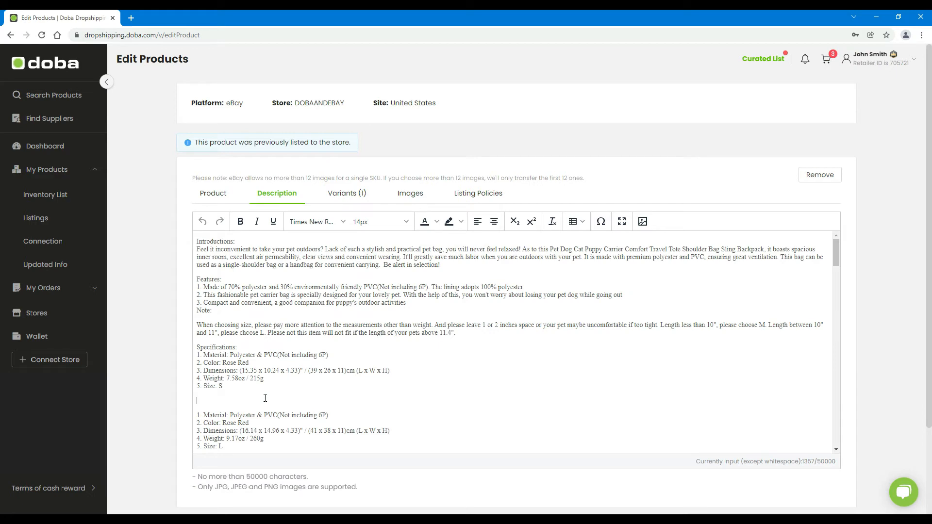
{"action": "left_click", "coordinate": [345, 193]}
{"action": "left_click", "coordinate": [435, 298]}
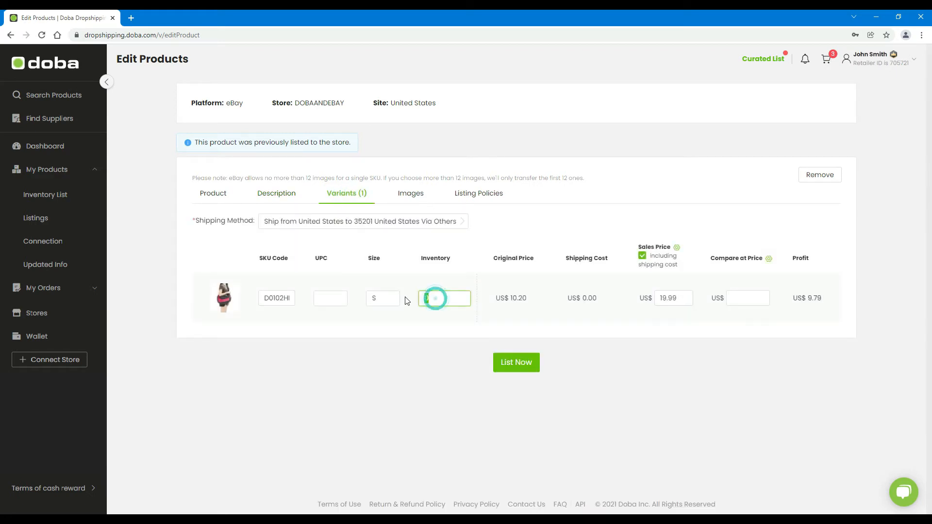
{"action": "type", "text": "10"}
- Exclude the fifth product image and choose "us warehouse" as the inventory location in the listing policies
{"action": "left_click", "coordinate": [410, 193]}
{"action": "left_click", "coordinate": [470, 219]}
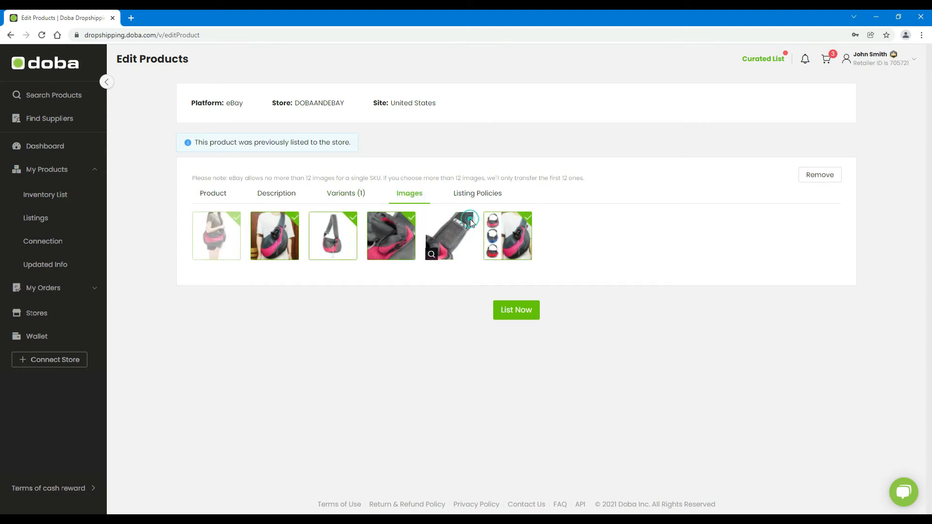
{"action": "left_click", "coordinate": [475, 194]}
{"action": "left_click", "coordinate": [391, 223]}
{"action": "left_click", "coordinate": [329, 260]}
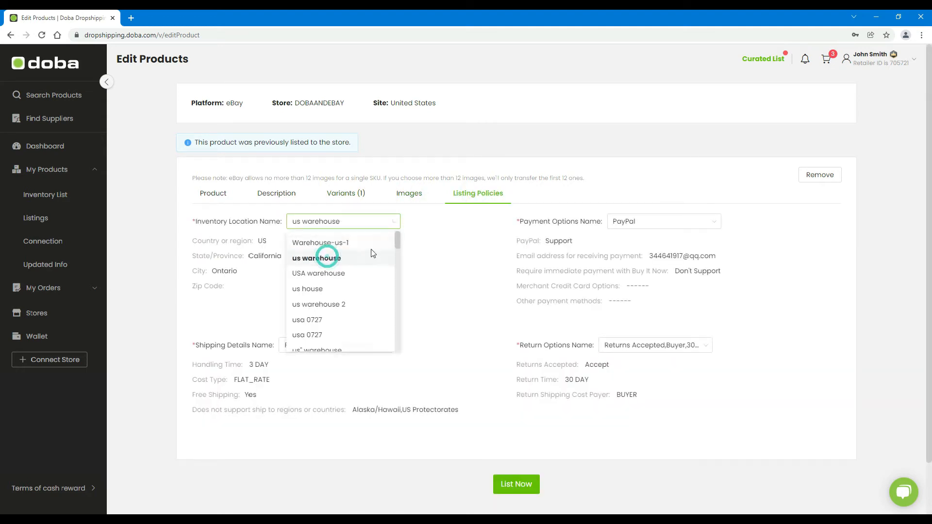
- Submit the edited sling carrier for listing and remove the product from the edit page
{"action": "left_click", "coordinate": [512, 493]}
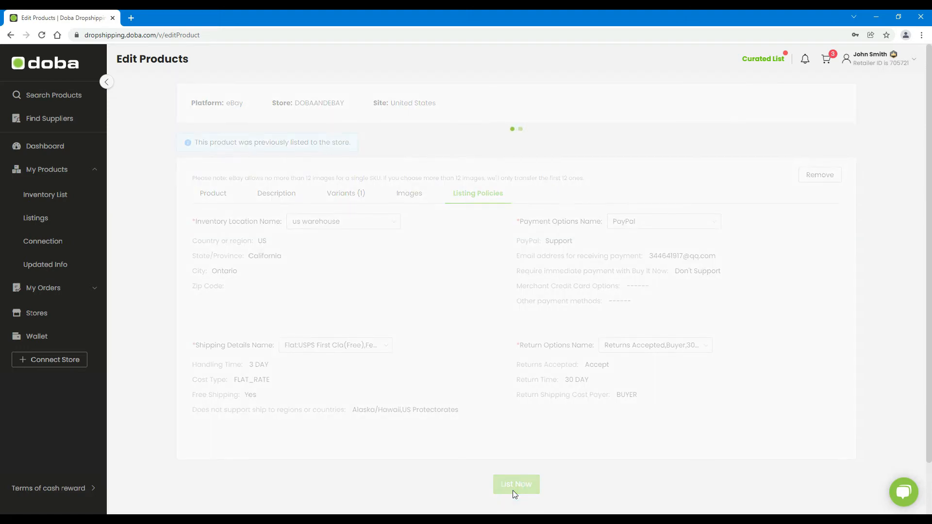
{"action": "left_click", "coordinate": [824, 180]}
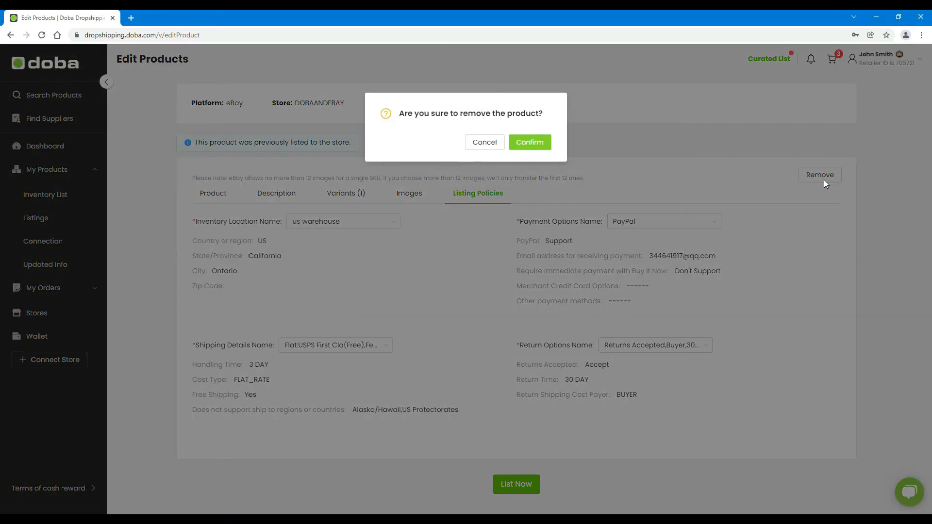
{"action": "left_click", "coordinate": [529, 142]}
- Select the backpack and sling carrier listings and try hiding them from the store and deleting them
{"action": "left_click", "coordinate": [190, 203]}
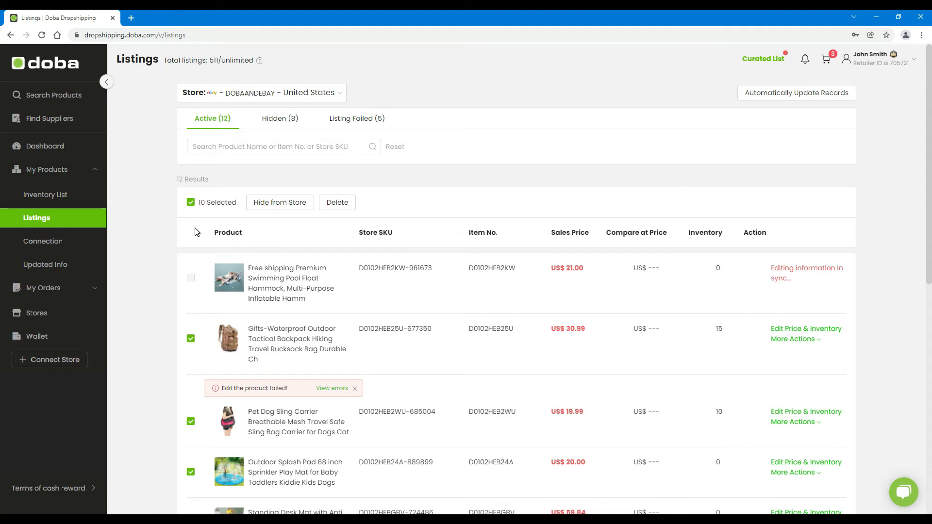
{"action": "left_click", "coordinate": [191, 203]}
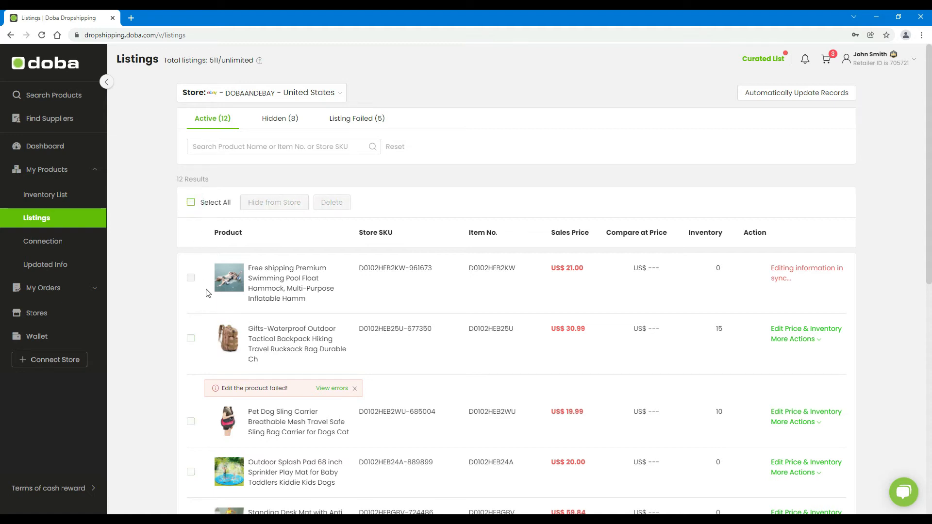
{"action": "left_click", "coordinate": [191, 338]}
{"action": "left_click", "coordinate": [191, 422]}
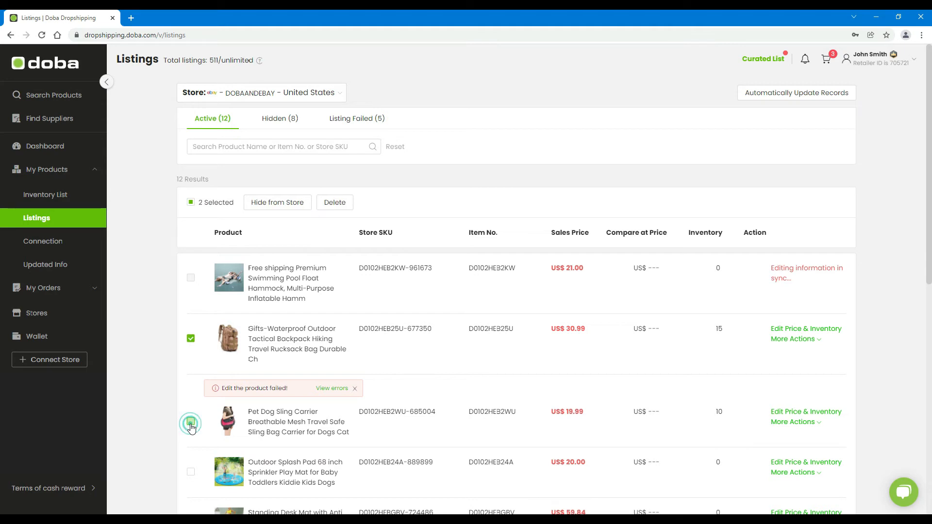
{"action": "left_click", "coordinate": [277, 207]}
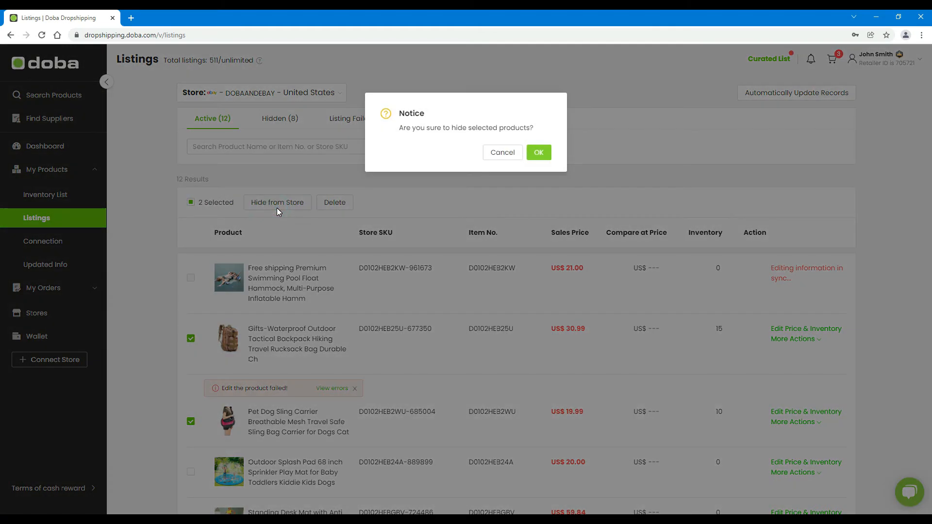
{"action": "left_click", "coordinate": [502, 153]}
{"action": "left_click", "coordinate": [340, 207]}
{"action": "left_click", "coordinate": [539, 152]}
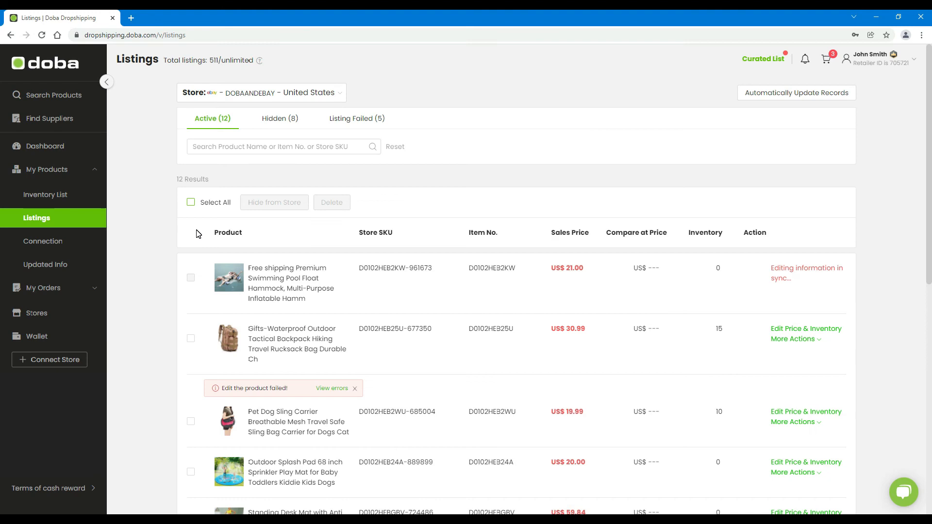
- Select all available active listings and try to delete them in bulk
{"action": "left_click", "coordinate": [191, 203]}
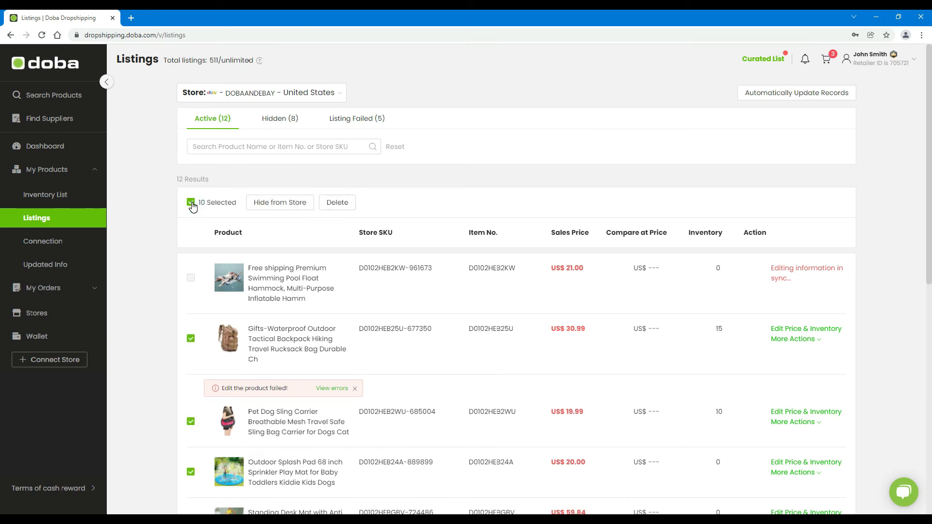
{"action": "left_click", "coordinate": [335, 206]}
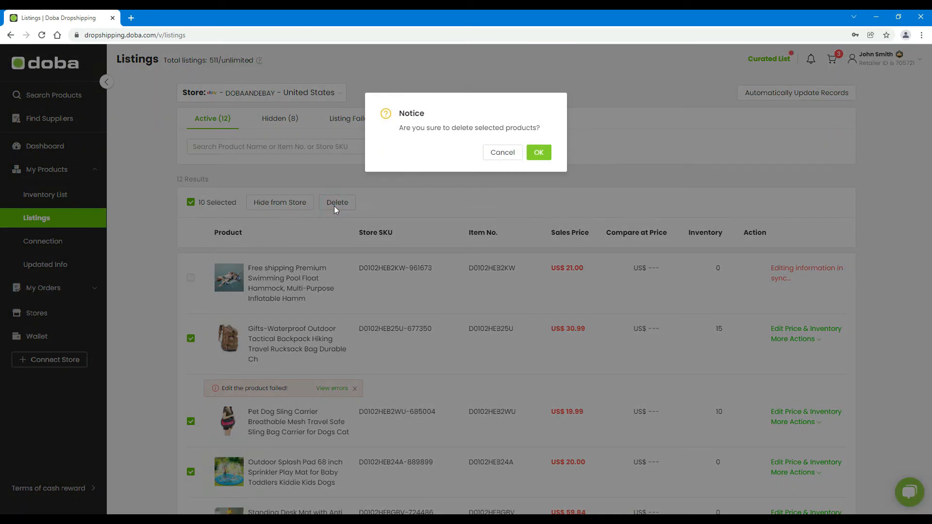
{"action": "left_click", "coordinate": [539, 152]}
- Relist the Premium Swimming Pool Float Hammock from the hidden listings with its existing product details
{"action": "left_click", "coordinate": [278, 122]}
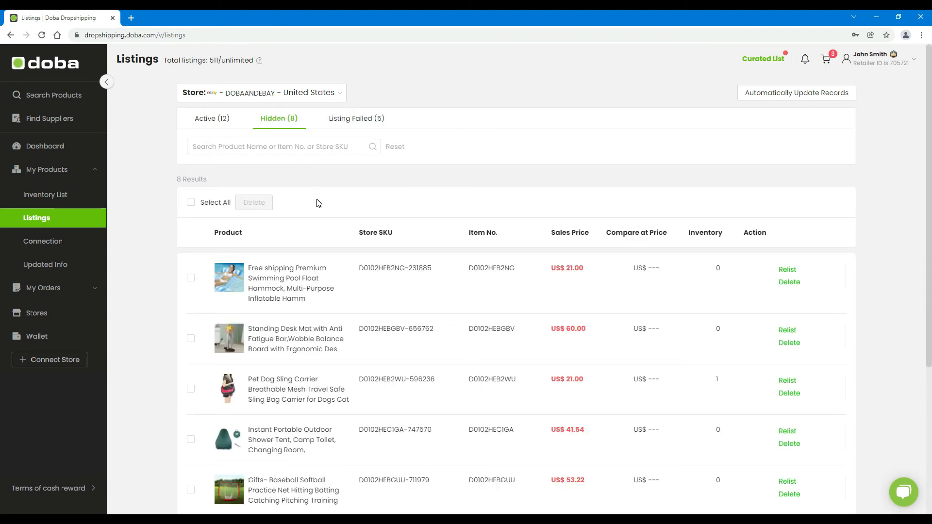
{"action": "left_click", "coordinate": [789, 271]}
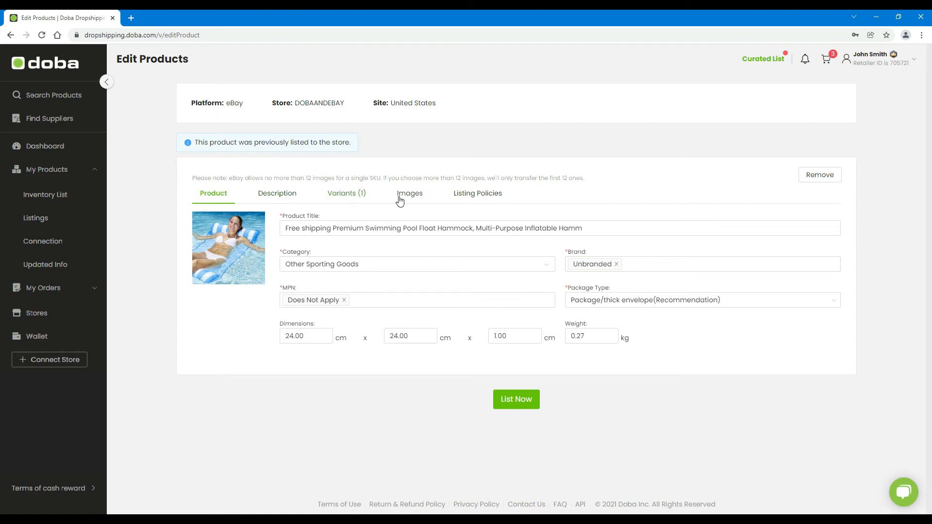
{"action": "left_click", "coordinate": [511, 407]}
- Try to delete the Instant Portable Outdoor Shower Tent from the hidden listings
{"action": "left_click", "coordinate": [789, 443]}
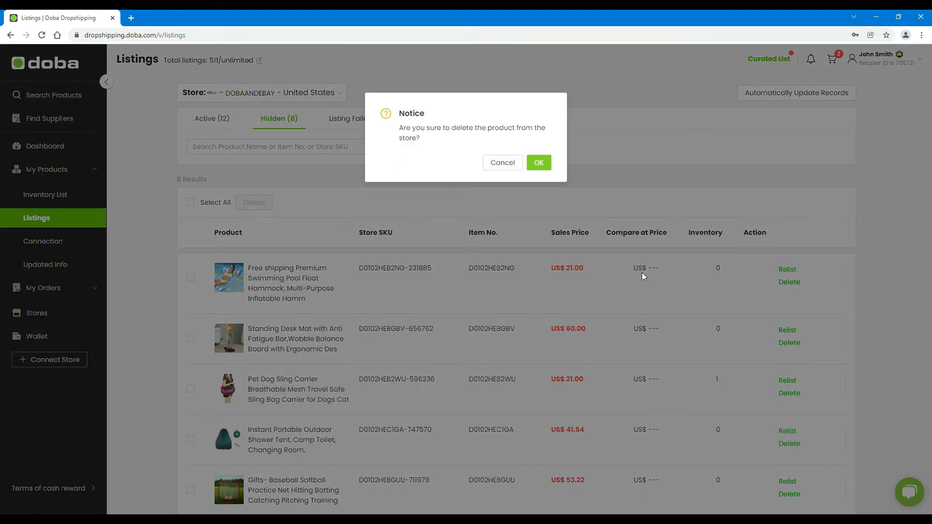
{"action": "left_click", "coordinate": [537, 170]}
- Select the Premium Swimming Pool Float Hammock and Standing Desk Mat hidden listings and try to delete them together
{"action": "left_click", "coordinate": [190, 277]}
{"action": "left_click", "coordinate": [191, 338]}
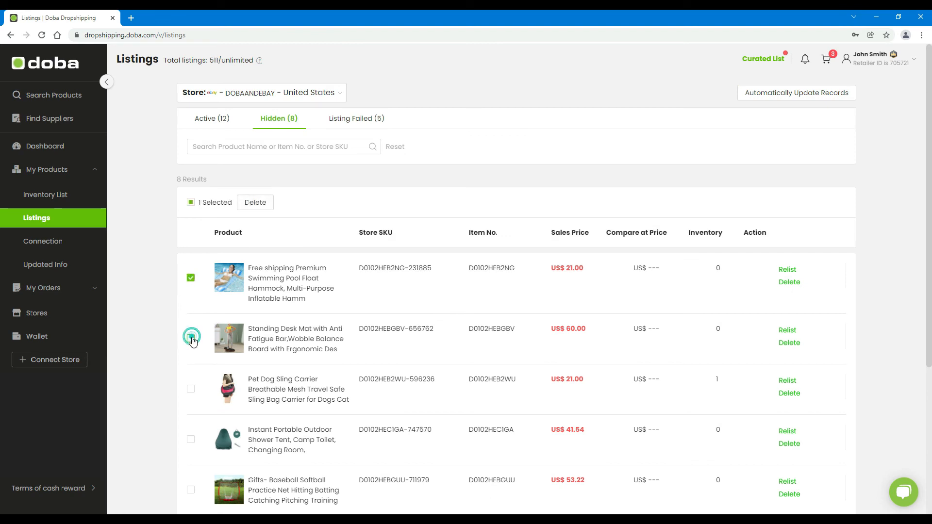
{"action": "left_click", "coordinate": [252, 211]}
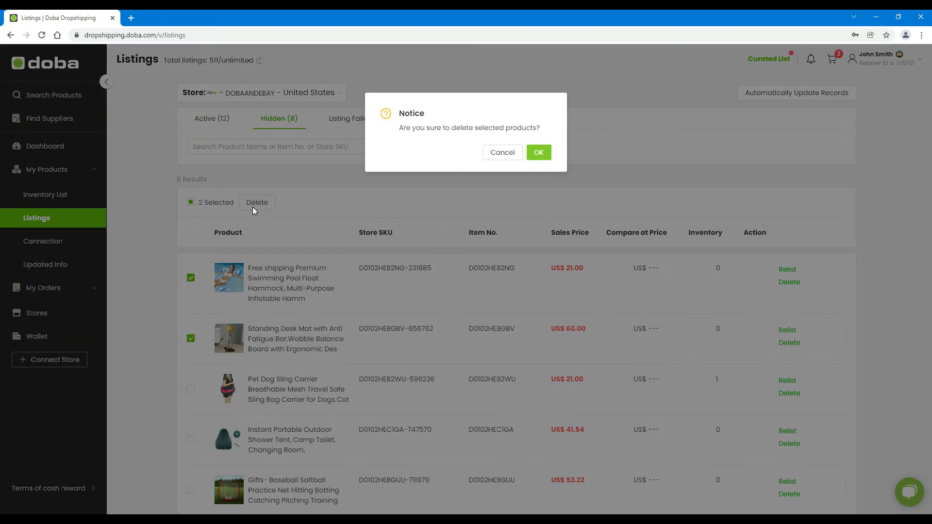
{"action": "left_click", "coordinate": [539, 153]}
- Show the failed listings and check the error details of the first three products
{"action": "left_click", "coordinate": [356, 119]}
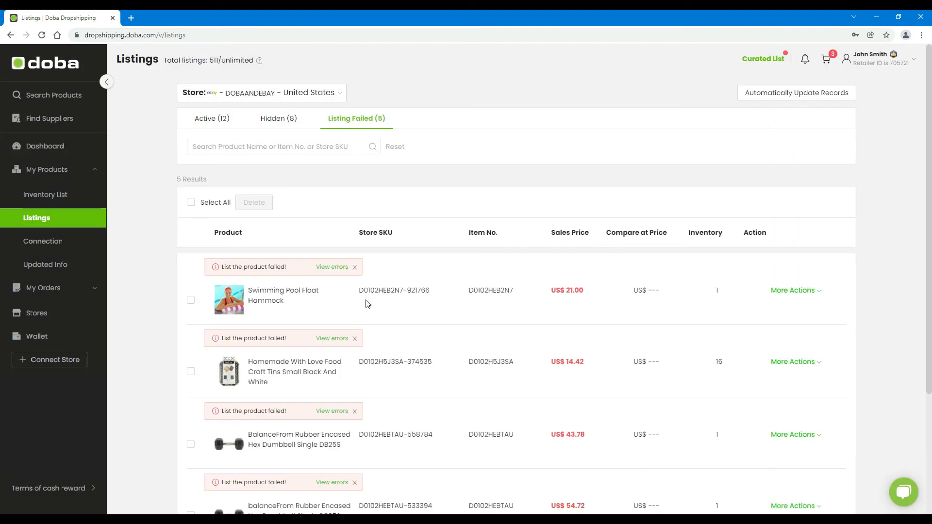
{"action": "mouse_move", "coordinate": [335, 271]}
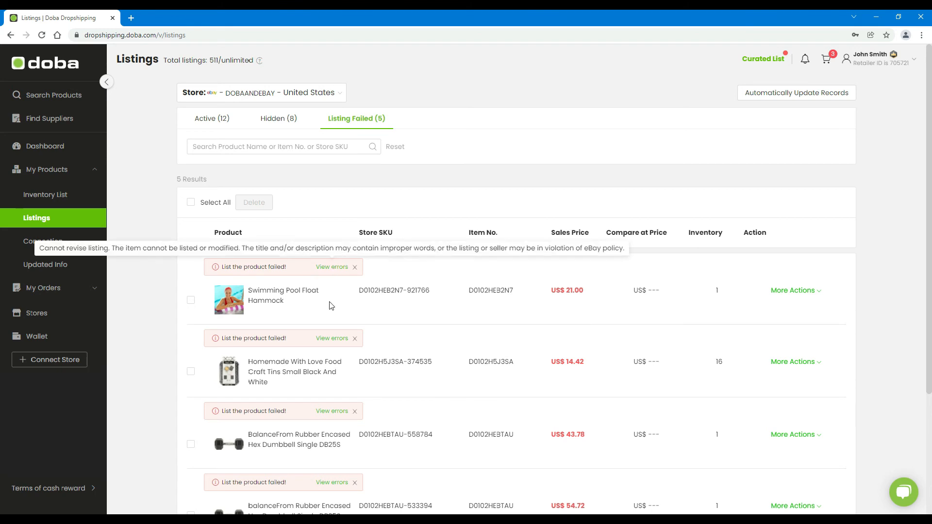
{"action": "mouse_move", "coordinate": [331, 341]}
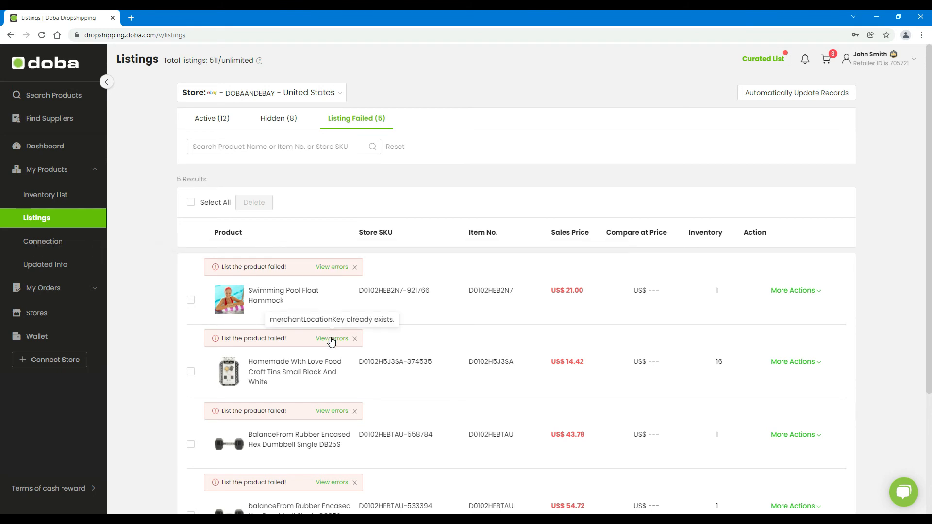
{"action": "mouse_move", "coordinate": [334, 413]}
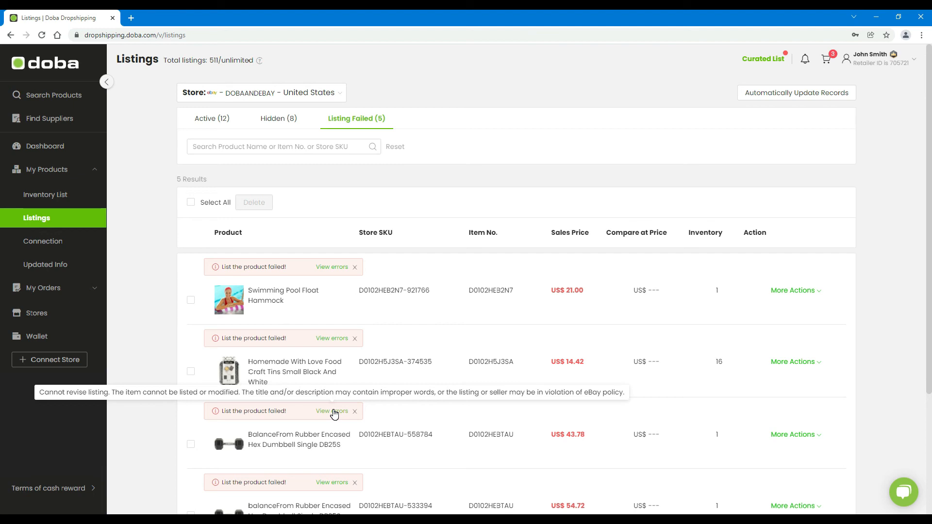
- Start listing the failed Homemade With Love Food Craft Tins to the store and review its description, variants, images and listing policies
{"action": "left_click", "coordinate": [819, 363]}
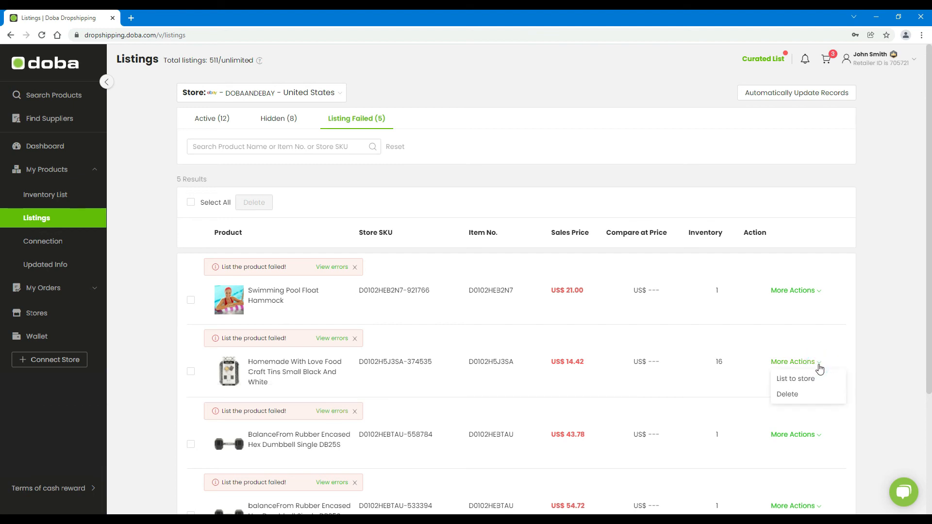
{"action": "left_click", "coordinate": [807, 386]}
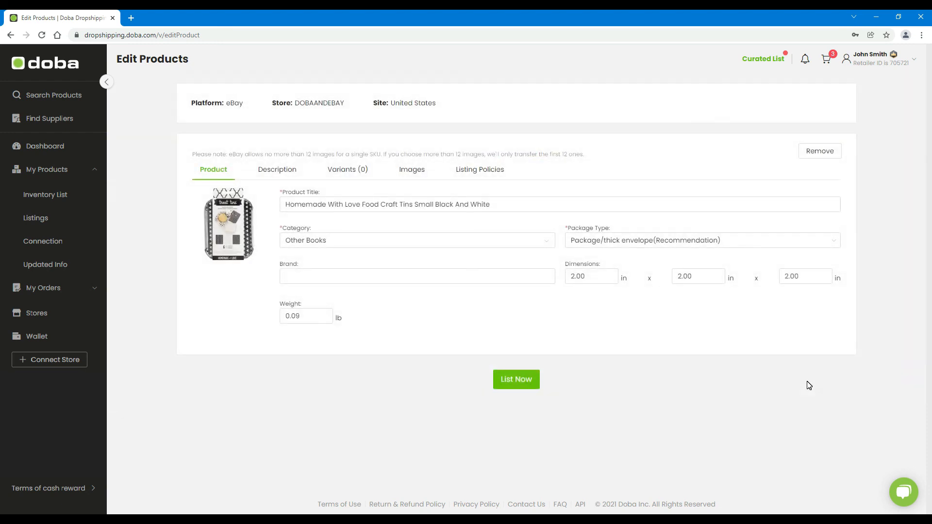
{"action": "left_click", "coordinate": [276, 175]}
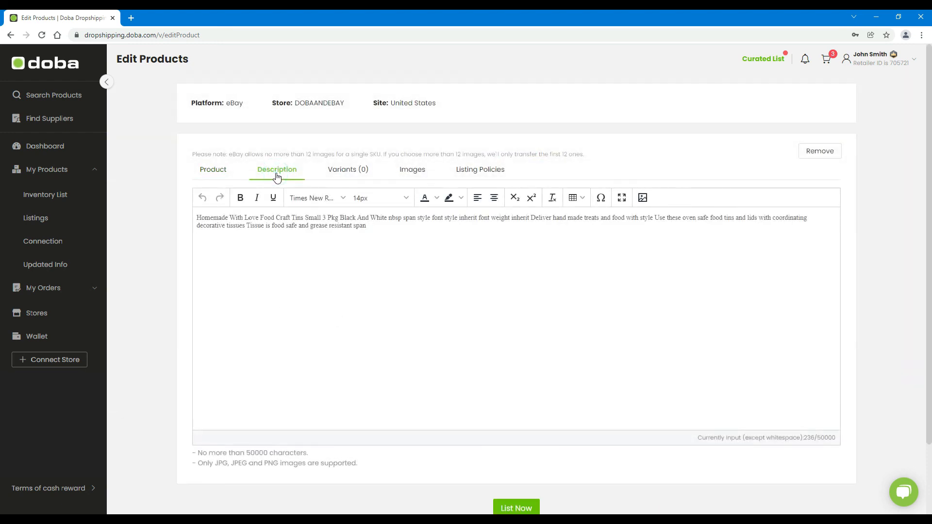
{"action": "left_click", "coordinate": [356, 177]}
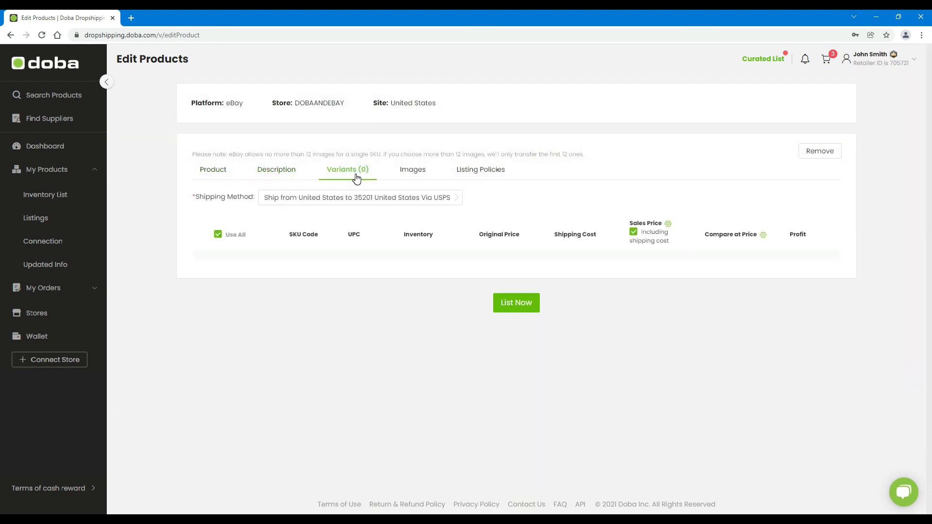
{"action": "left_click", "coordinate": [410, 173]}
{"action": "left_click", "coordinate": [477, 173]}
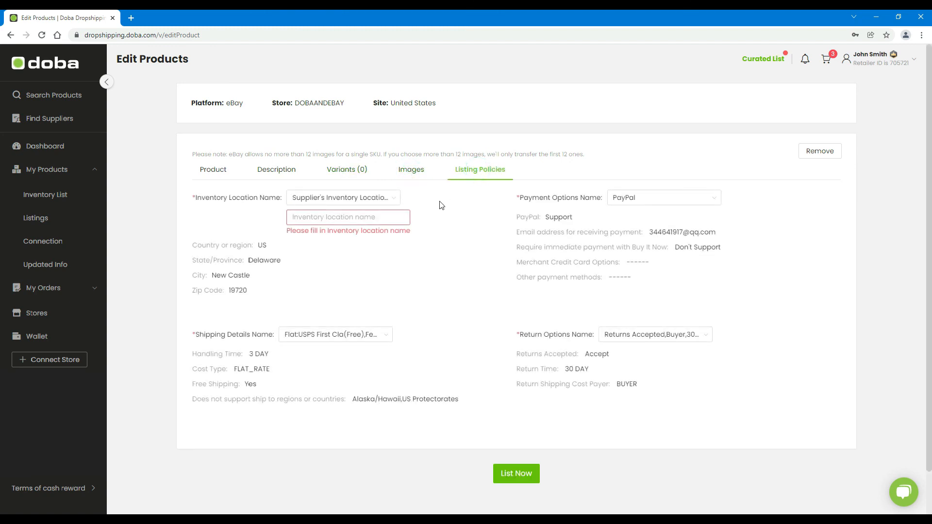
- Set the supplier's inventory location name to Nanjing and submit the craft tins for listing
{"action": "left_click", "coordinate": [427, 221]}
{"action": "left_click", "coordinate": [316, 217]}
{"action": "left_click", "coordinate": [312, 240]}
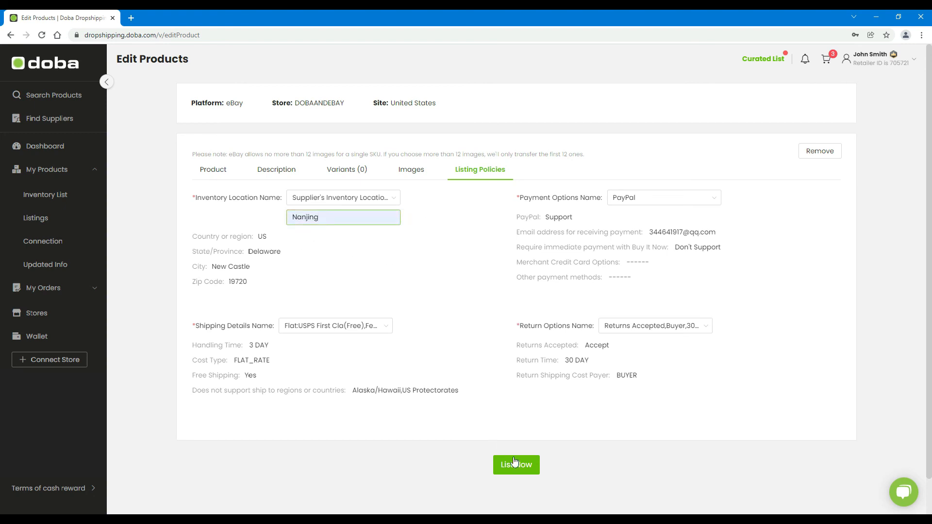
{"action": "left_click", "coordinate": [519, 470]}
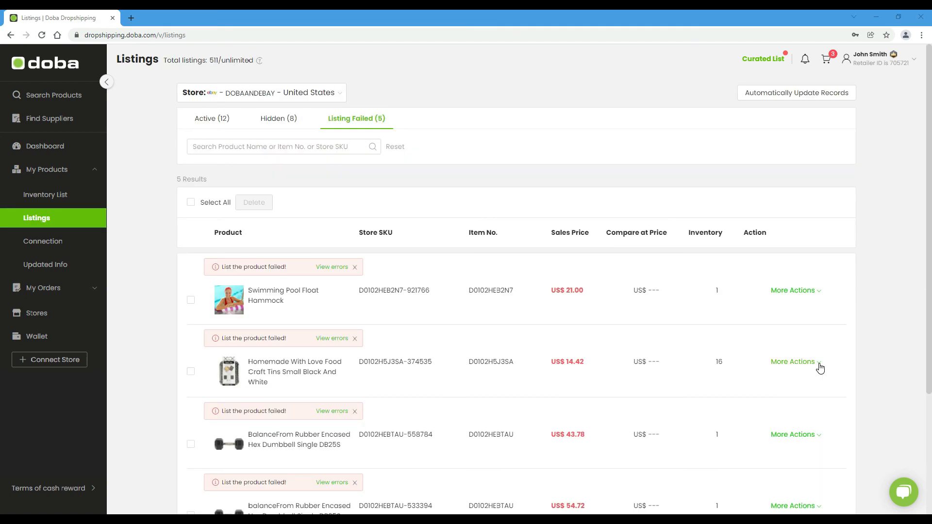
- Try to delete the Homemade With Love Food Craft Tins product from the failed listings
{"action": "left_click", "coordinate": [819, 363]}
{"action": "left_click", "coordinate": [794, 394]}
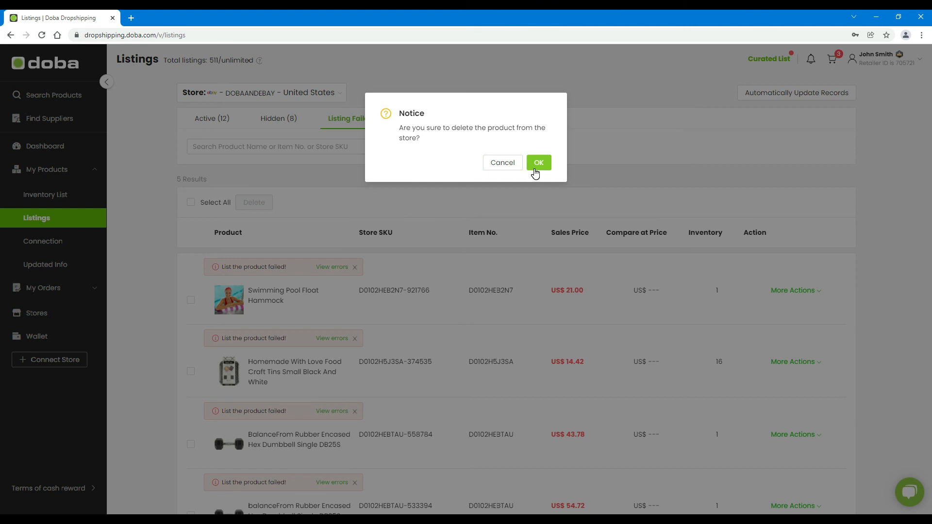
{"action": "left_click", "coordinate": [538, 163]}
- Select the Swimming Pool Float Hammock and craft tins failed listings and try to delete them in bulk
{"action": "left_click", "coordinate": [191, 300]}
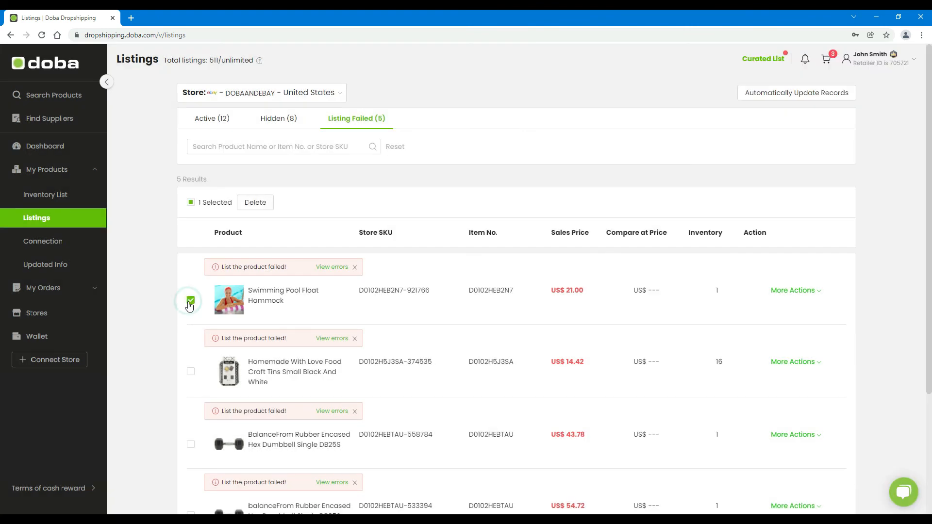
{"action": "left_click", "coordinate": [191, 372]}
{"action": "left_click", "coordinate": [261, 209]}
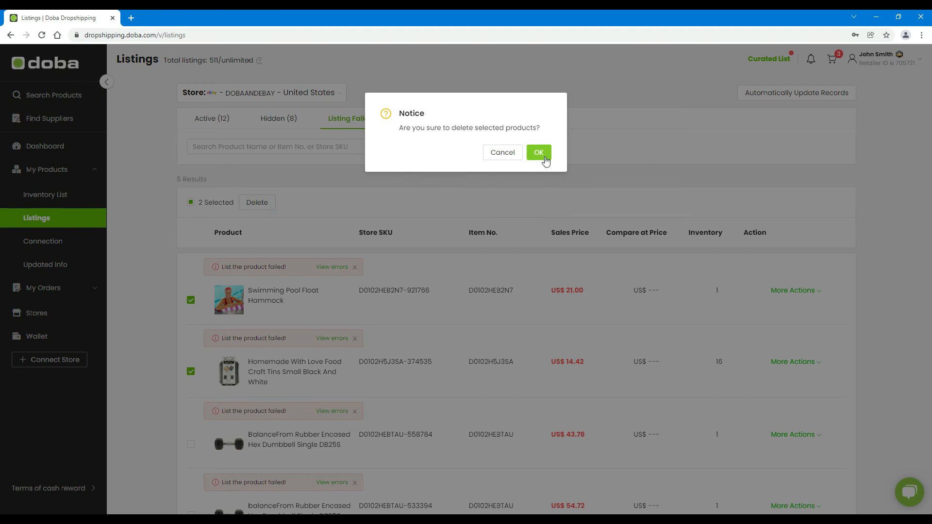
{"action": "left_click", "coordinate": [493, 160]}
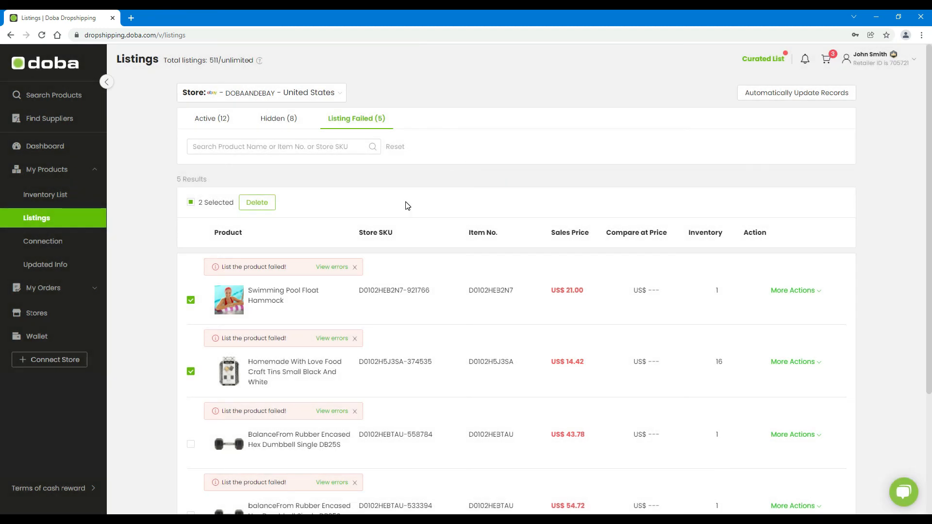